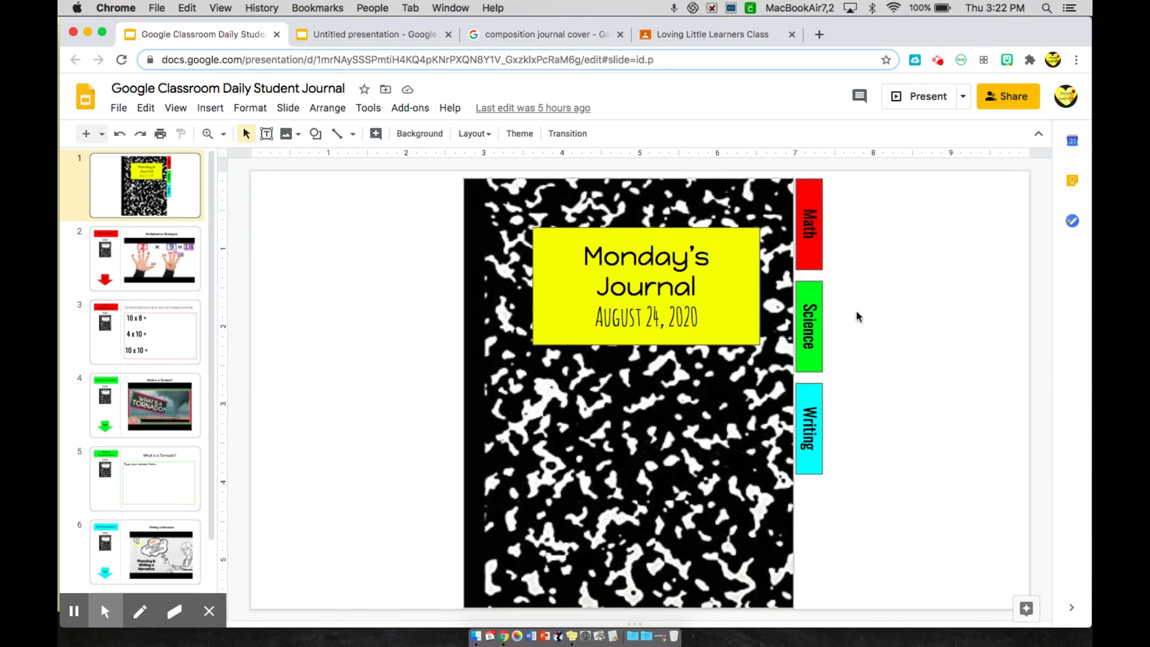
- Browse the journal's slides to the Brainstorm Web, then follow the notebook link back to slide one
click(808, 226)
click(354, 250)
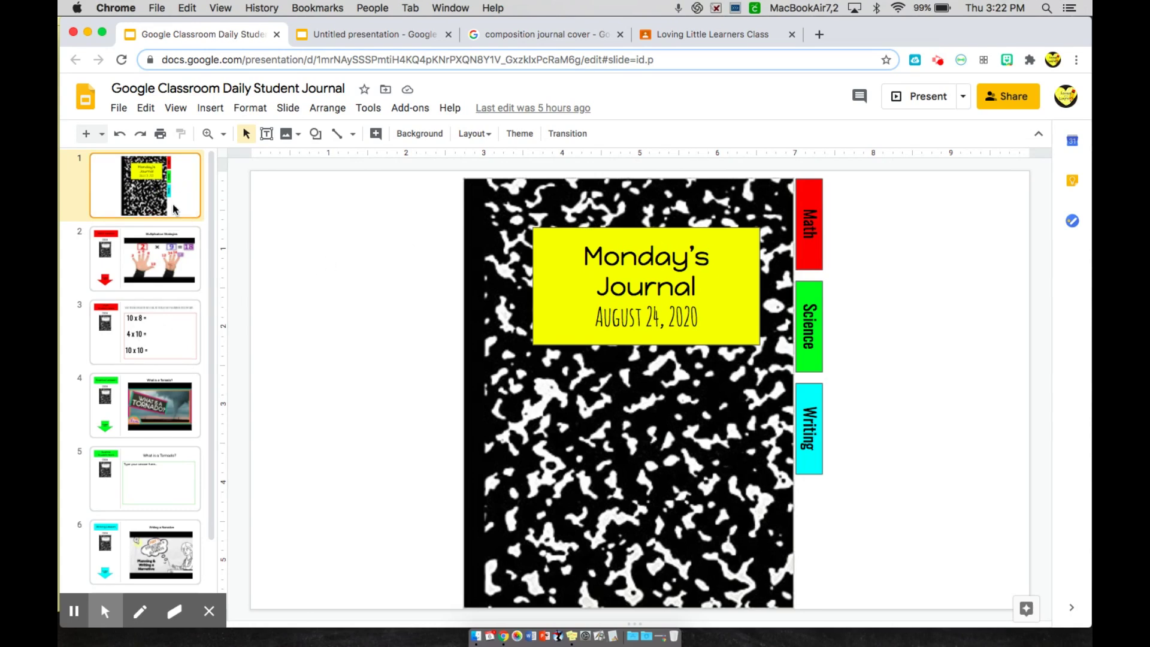
key(Down)
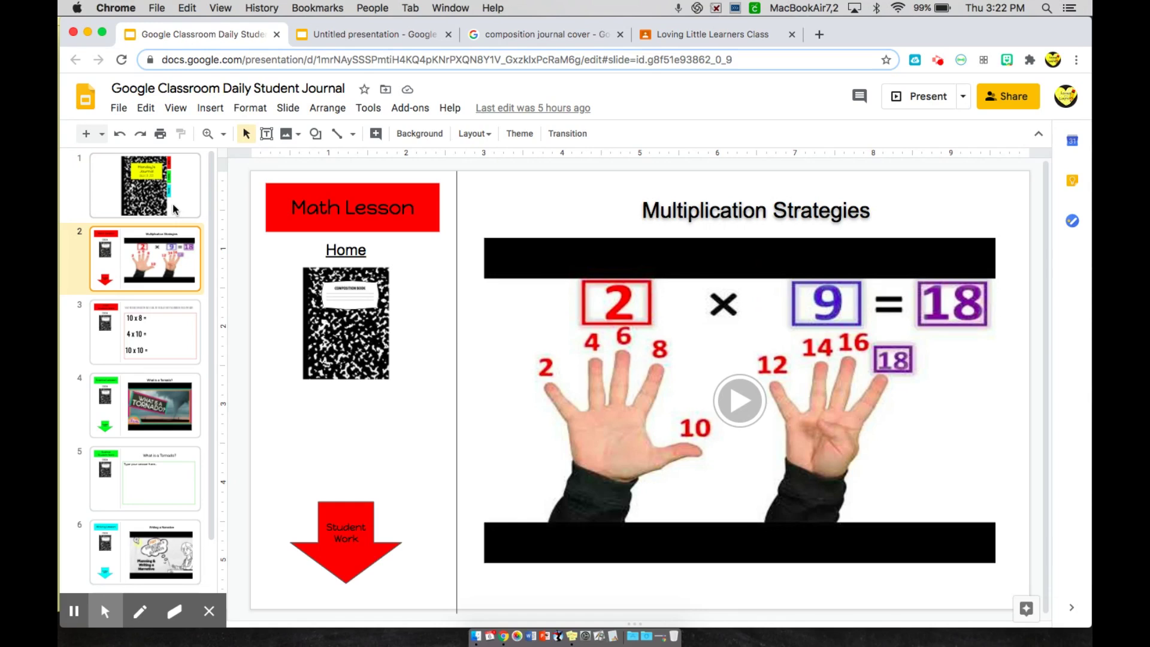
key(Down)
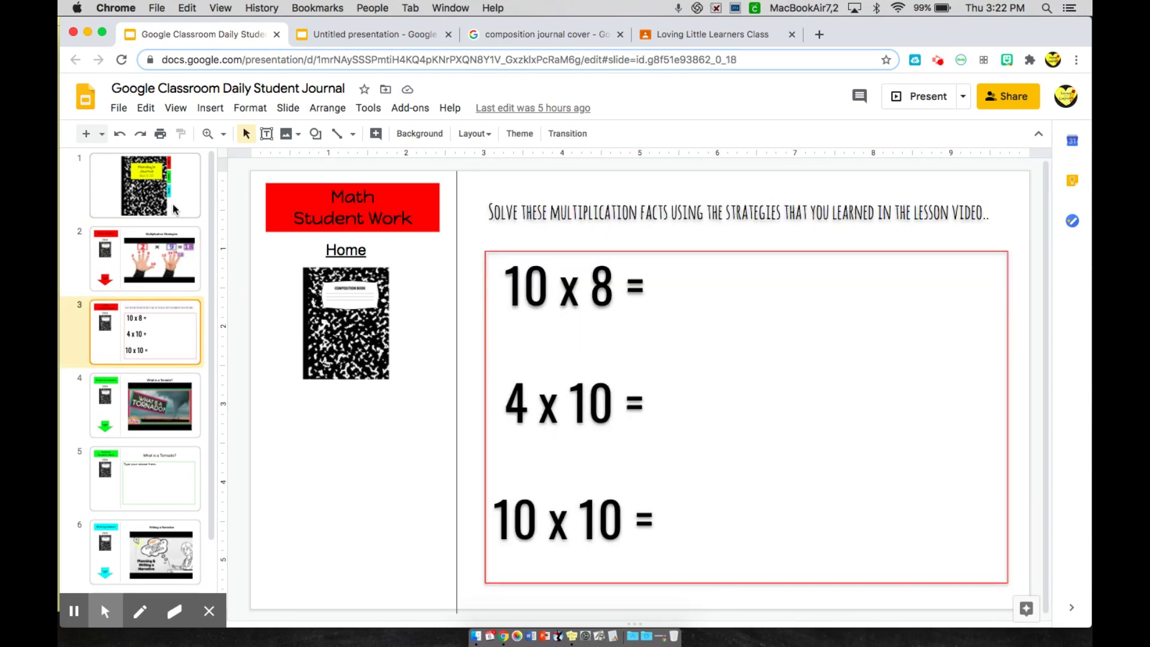
key(Down)
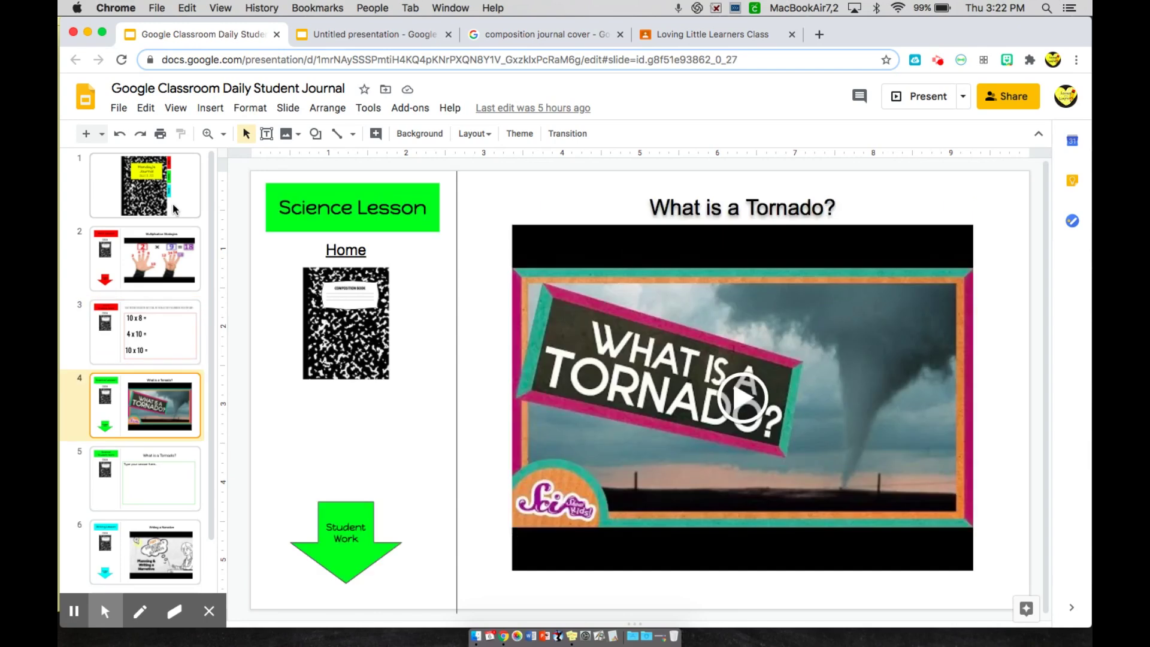
key(Down)
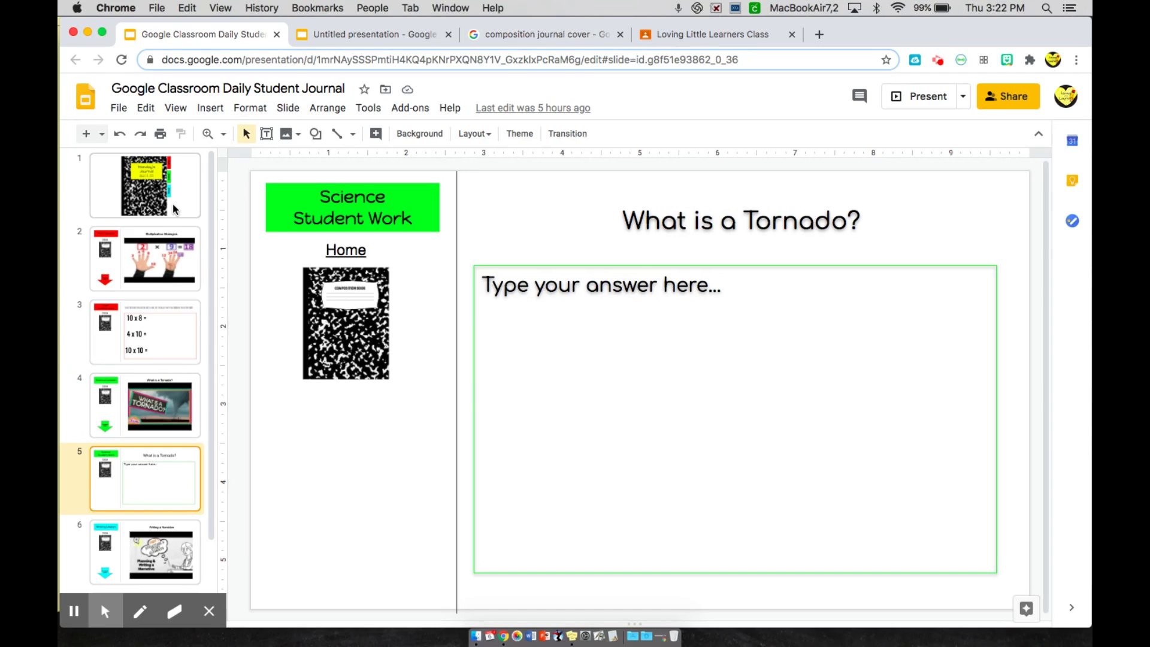
key(Down)
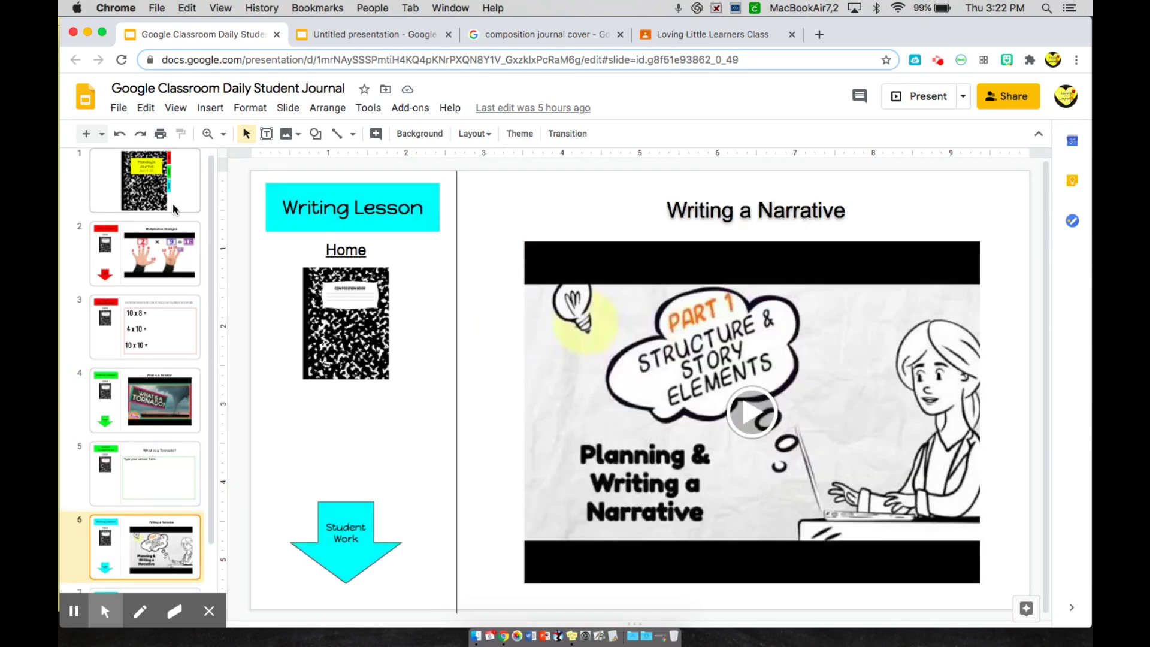
key(Down)
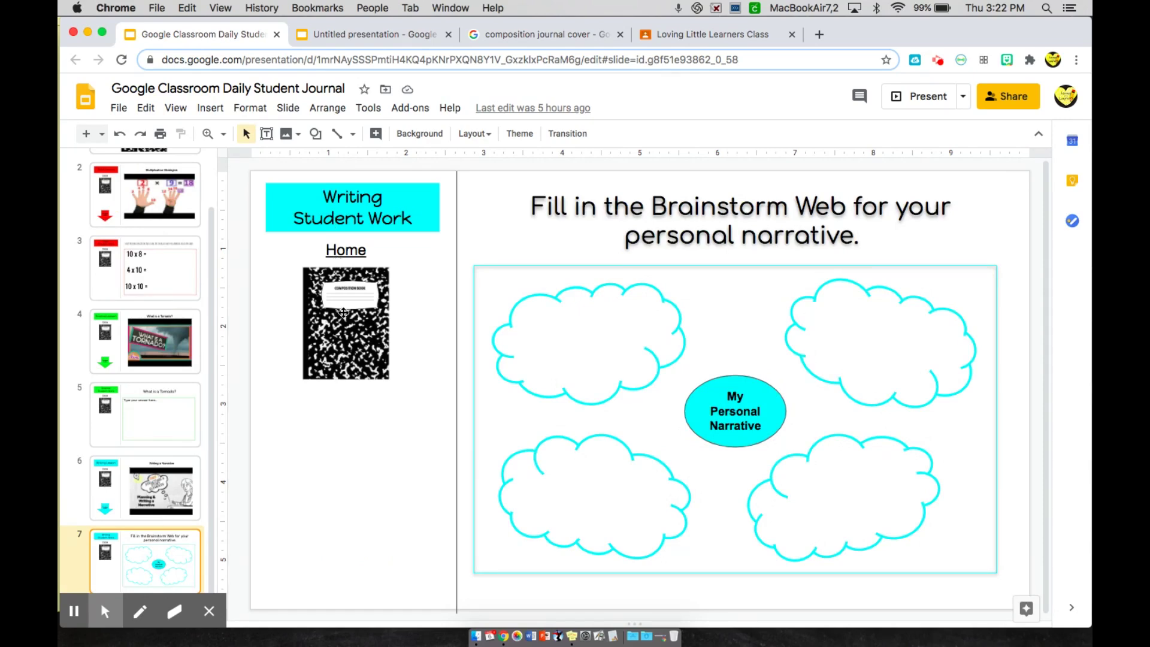
click(354, 350)
click(354, 394)
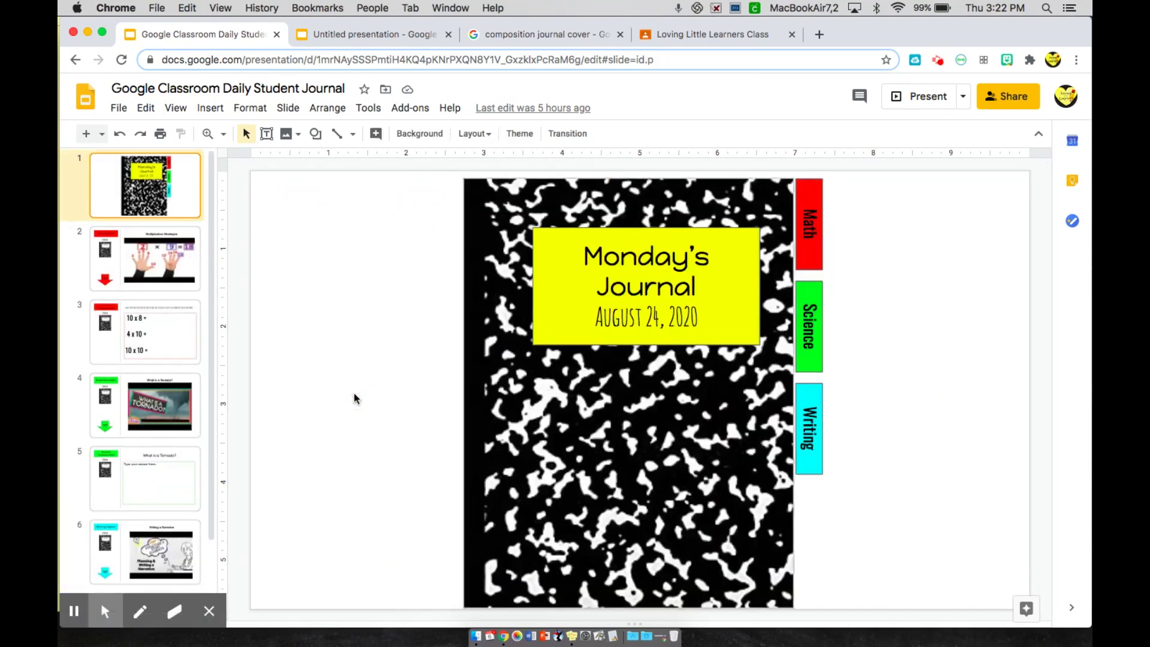
- On the Multiplication Strategies slide, follow the red Student Work arrow's link to the next slide
click(106, 268)
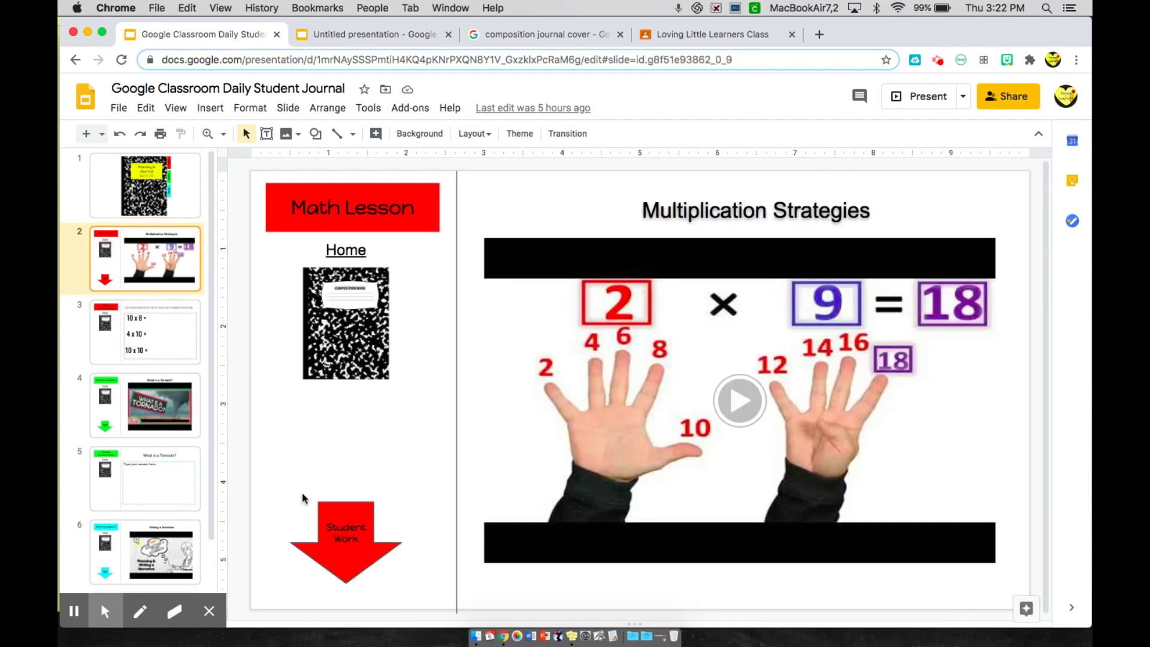
click(359, 522)
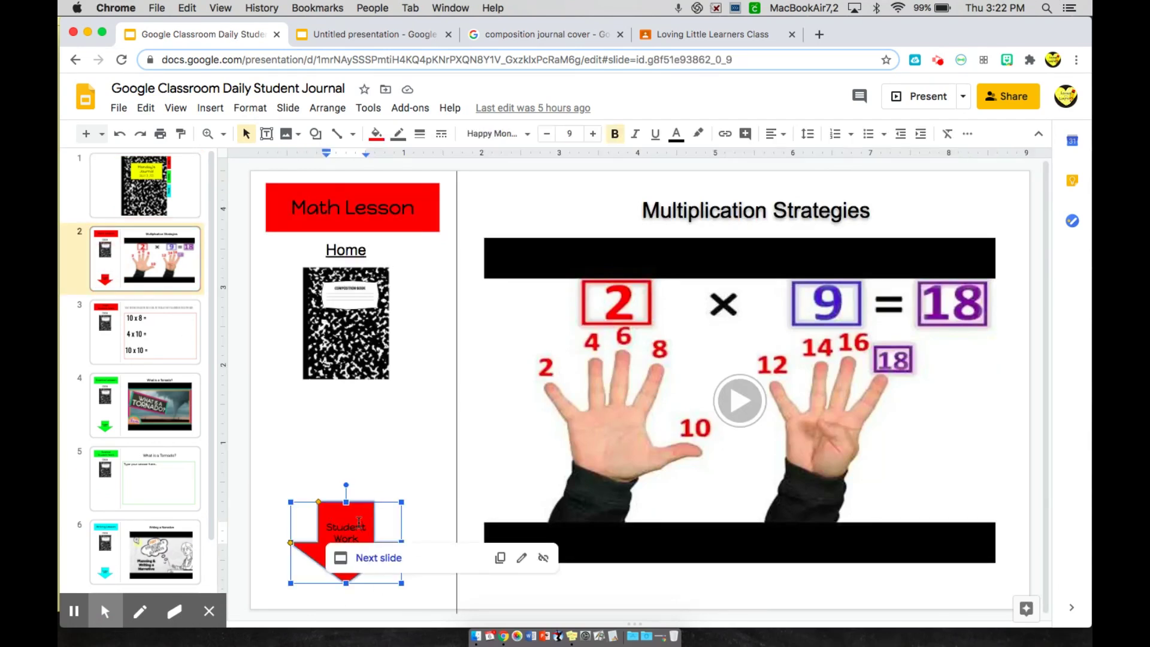
click(375, 562)
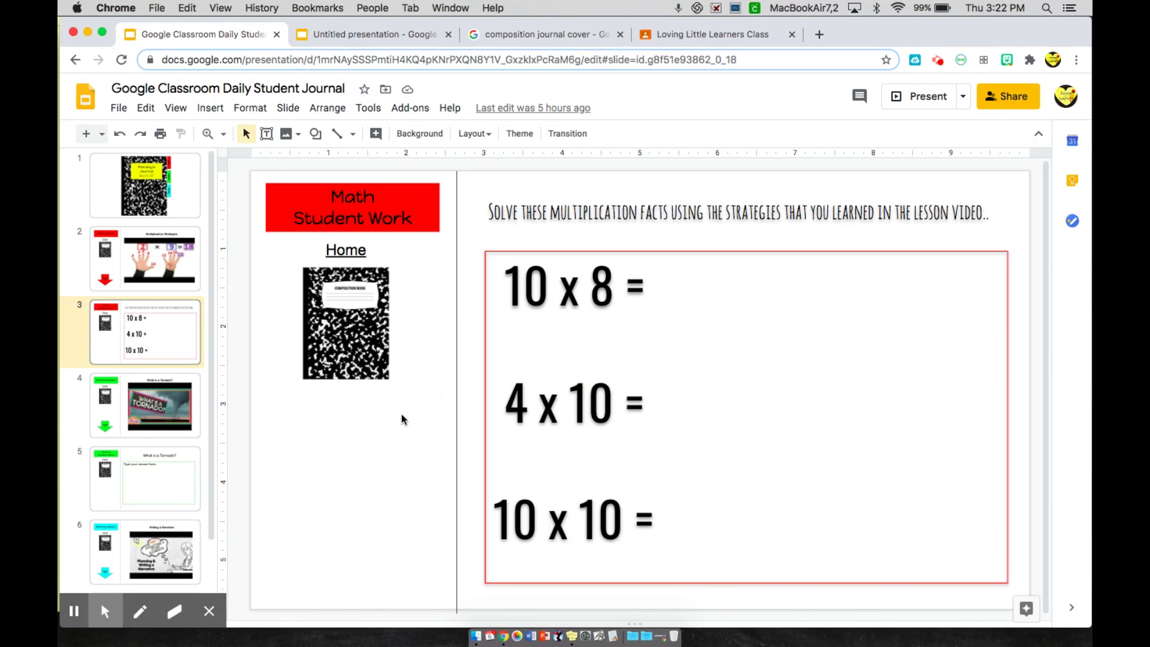
click(776, 280)
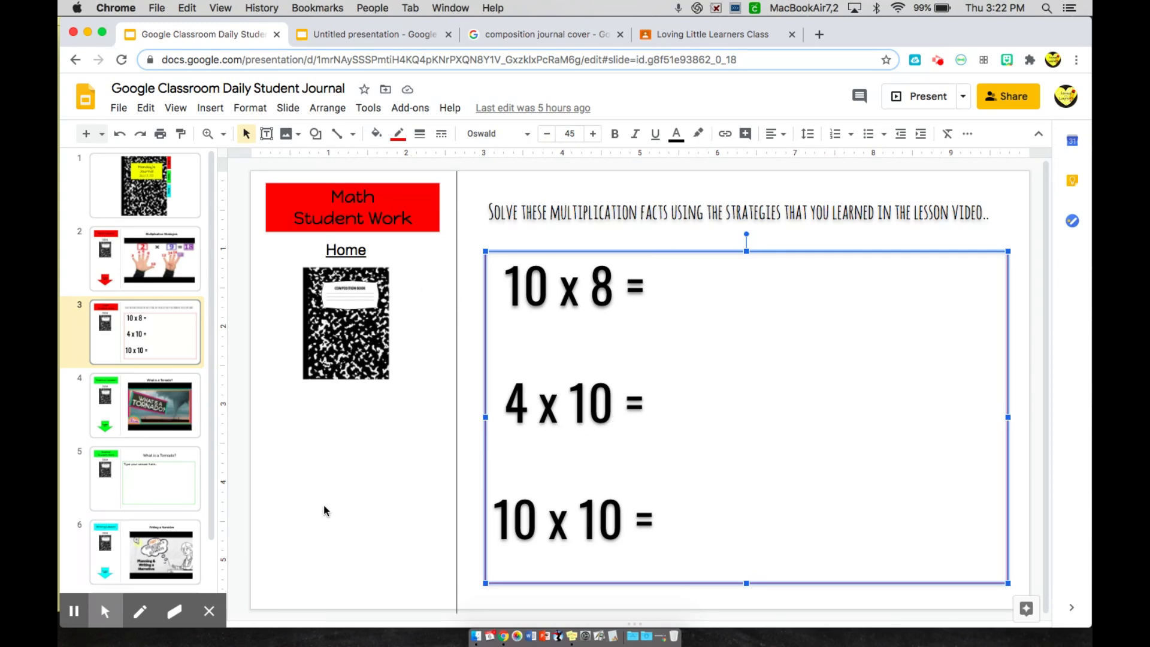
click(237, 336)
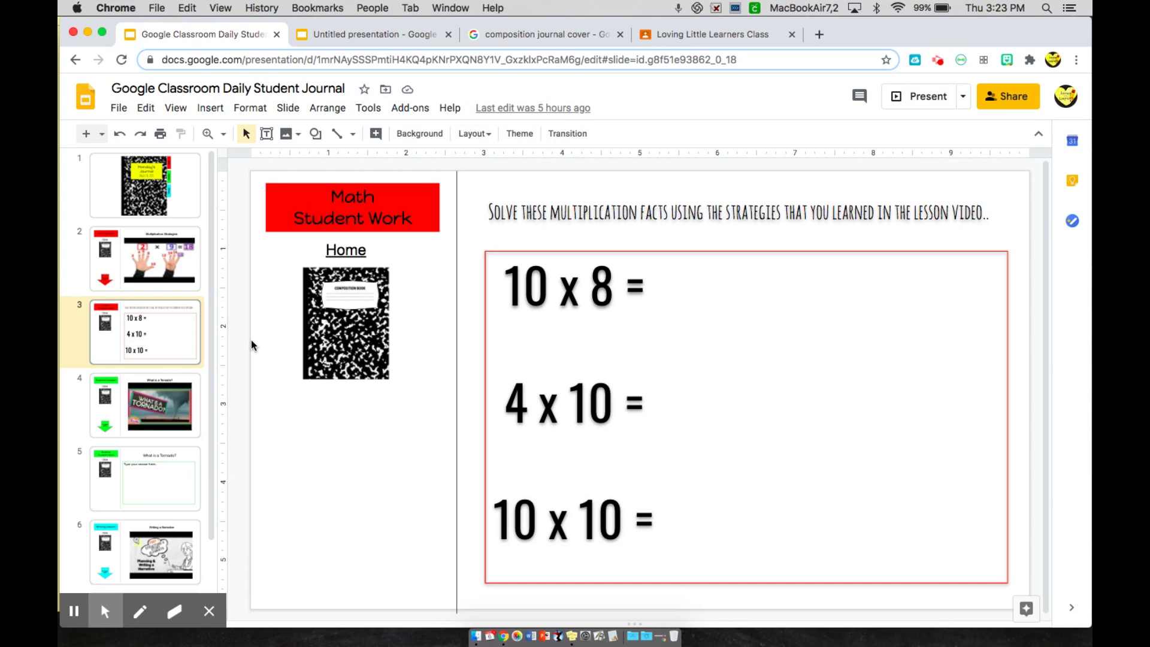
- Go to the Science Student Work tornado slide and select its 'Type your answer here...' box
click(160, 468)
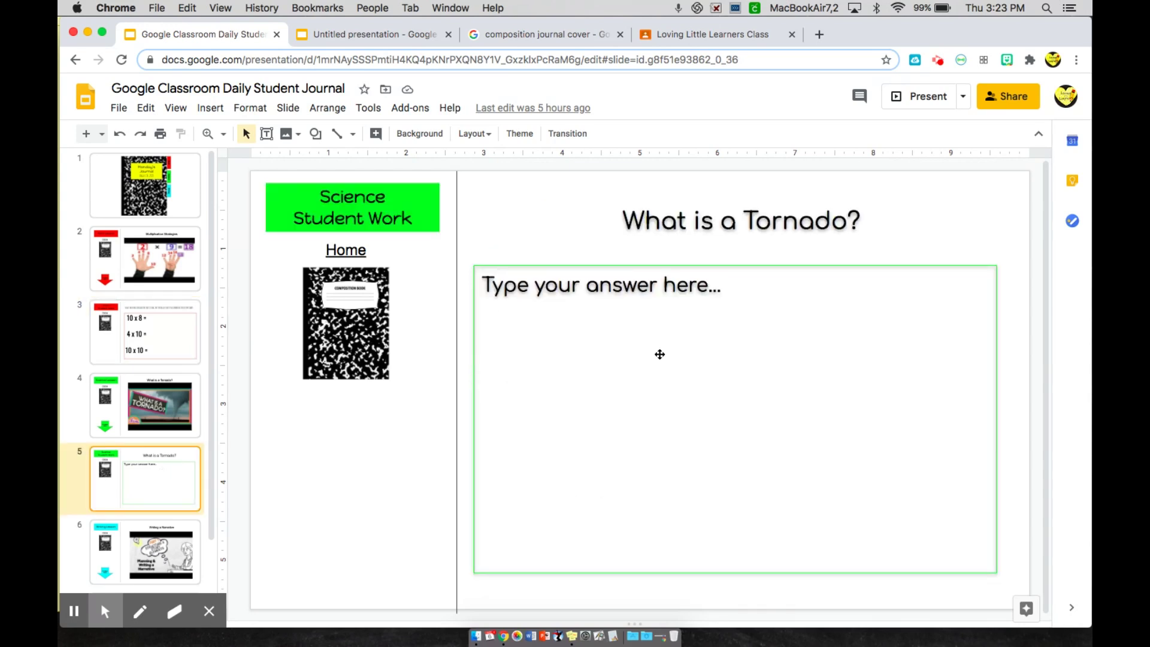
click(716, 285)
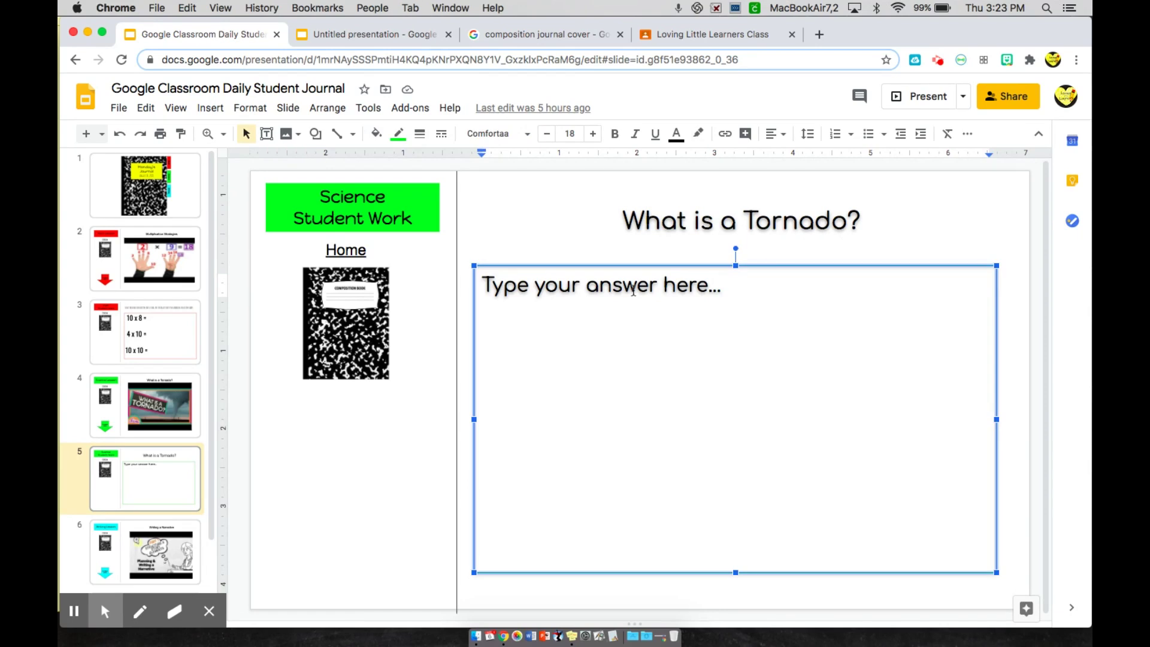
scroll(128, 411, down, 2)
scroll(127, 410, up, 2)
- In the untitled presentation, compare the blue spiral notebook and composition book cover slides
click(374, 36)
click(147, 181)
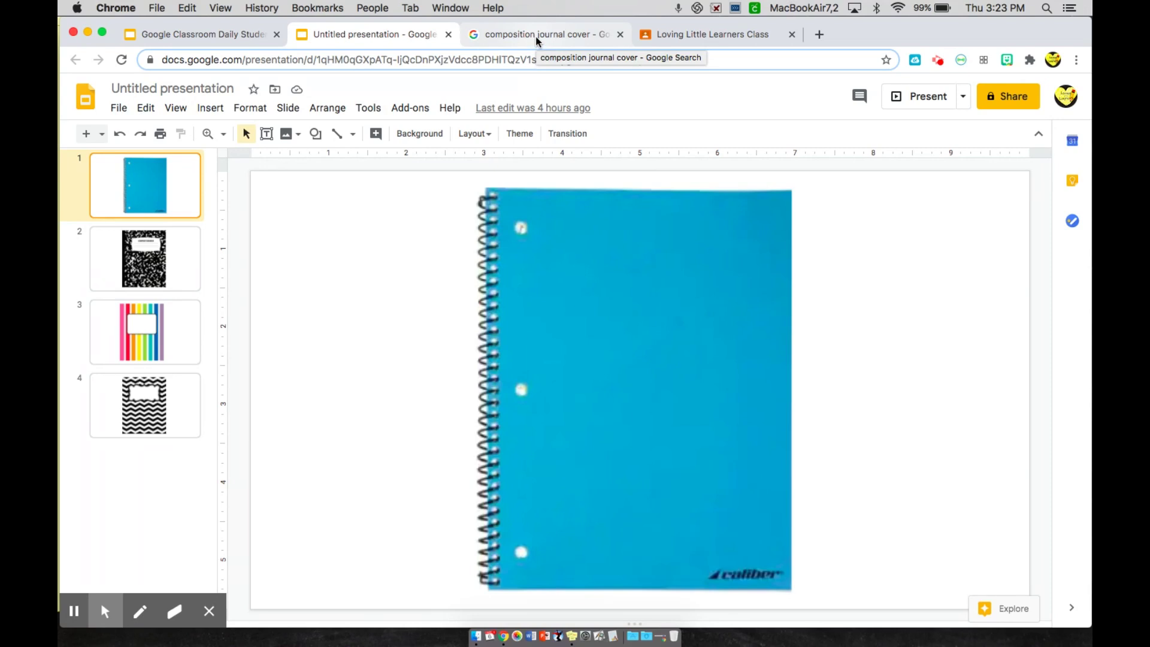
click(173, 242)
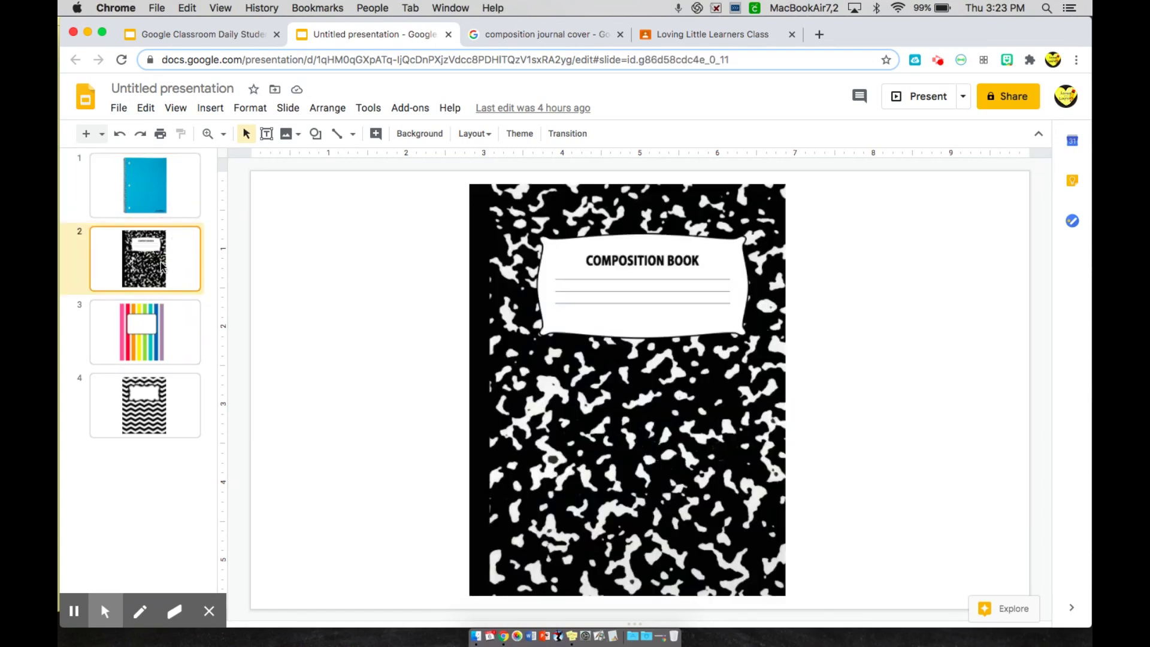
click(172, 194)
click(168, 242)
- Delete the composition, rainbow-stripe and chevron cover slides, keeping only the blue notebook, then view the 'composition journal cover' image results
click(166, 335)
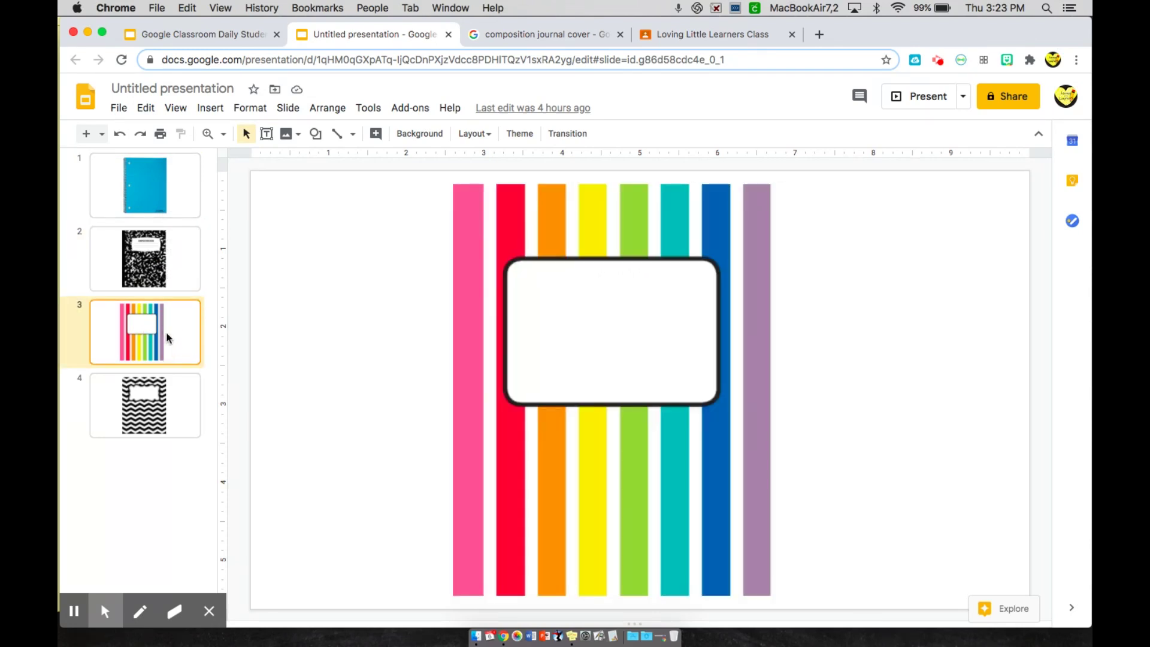
click(168, 405)
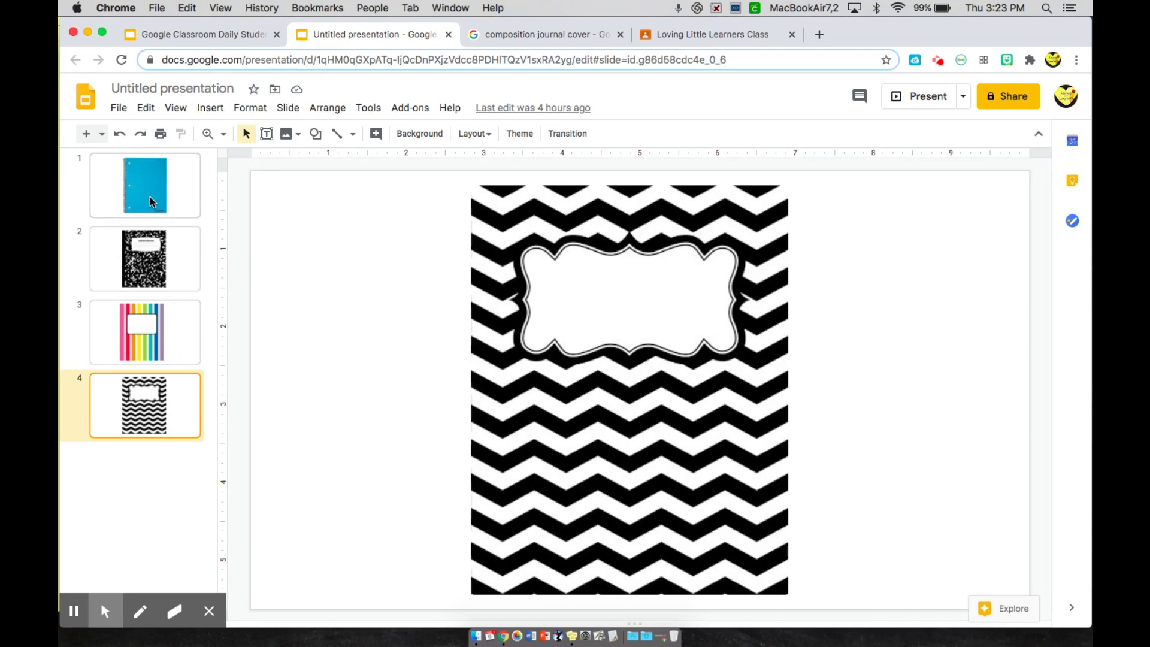
key(BackSpace)
key(BackSpace)
key(BackSpace)
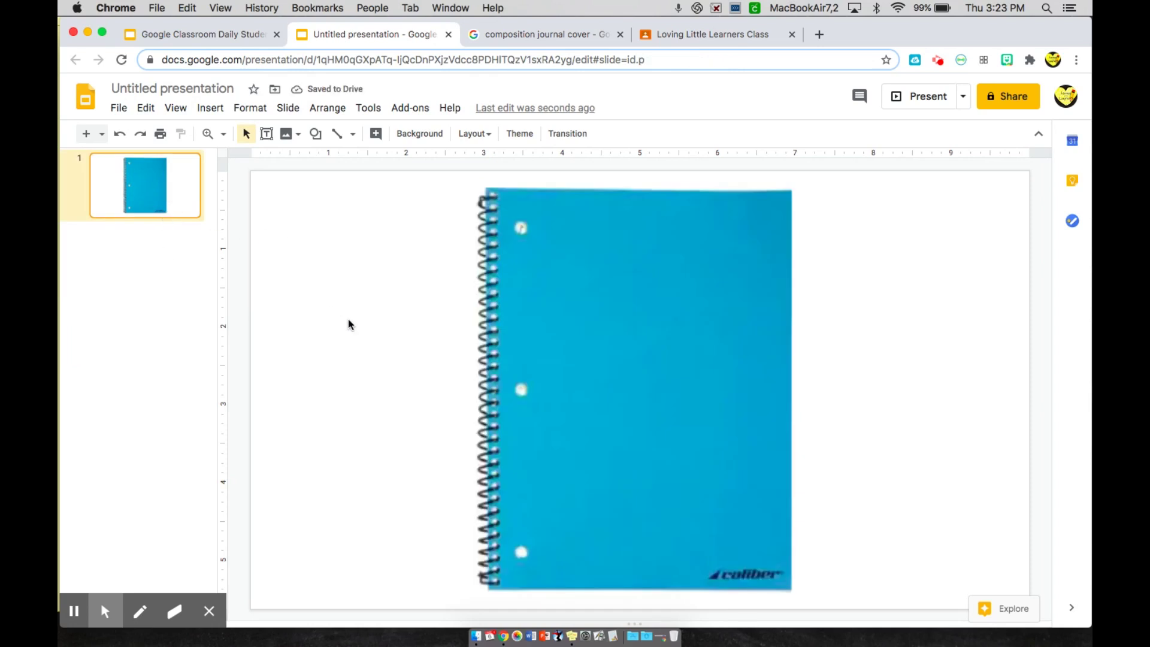
click(558, 37)
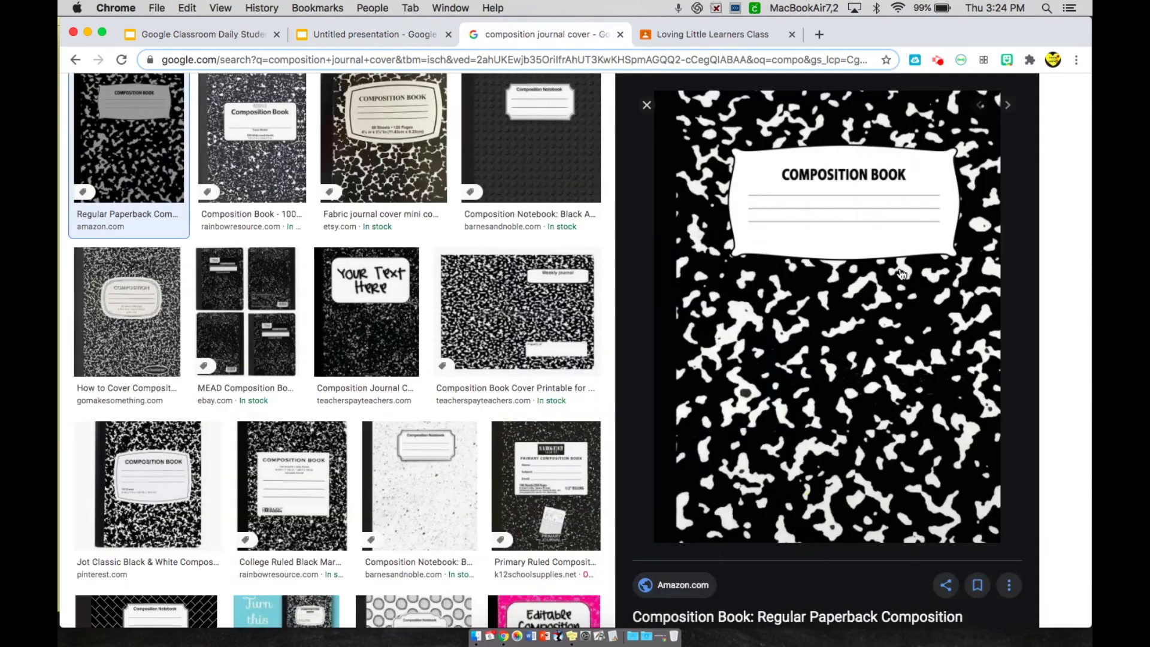
- Copy the marbled composition-book cover image from Google Images and return to the untitled deck
scroll(534, 290, up, 7)
scroll(535, 292, down, 5)
scroll(535, 292, down, 2)
scroll(534, 293, up, 7)
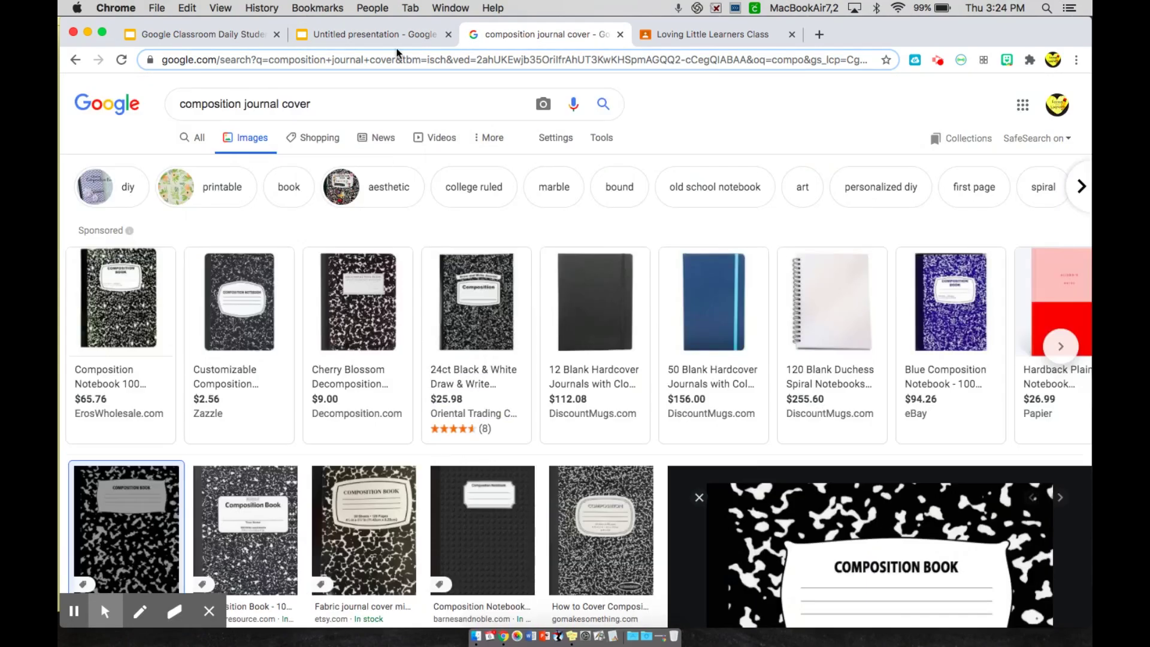
scroll(778, 540, down, 3)
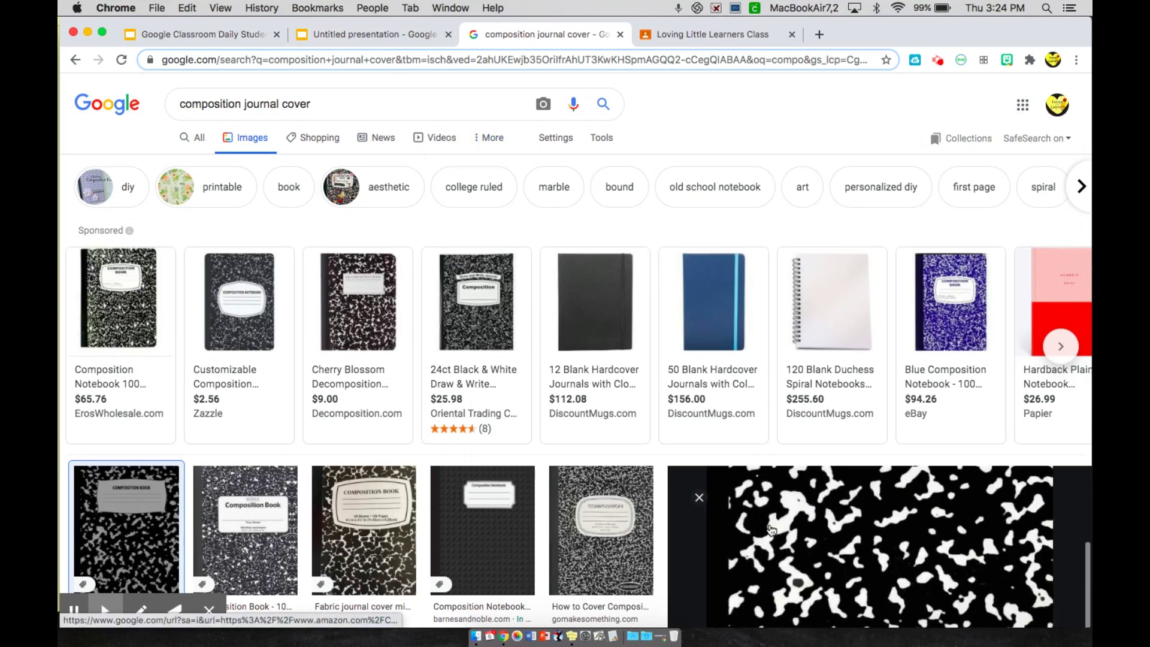
right_click(812, 522)
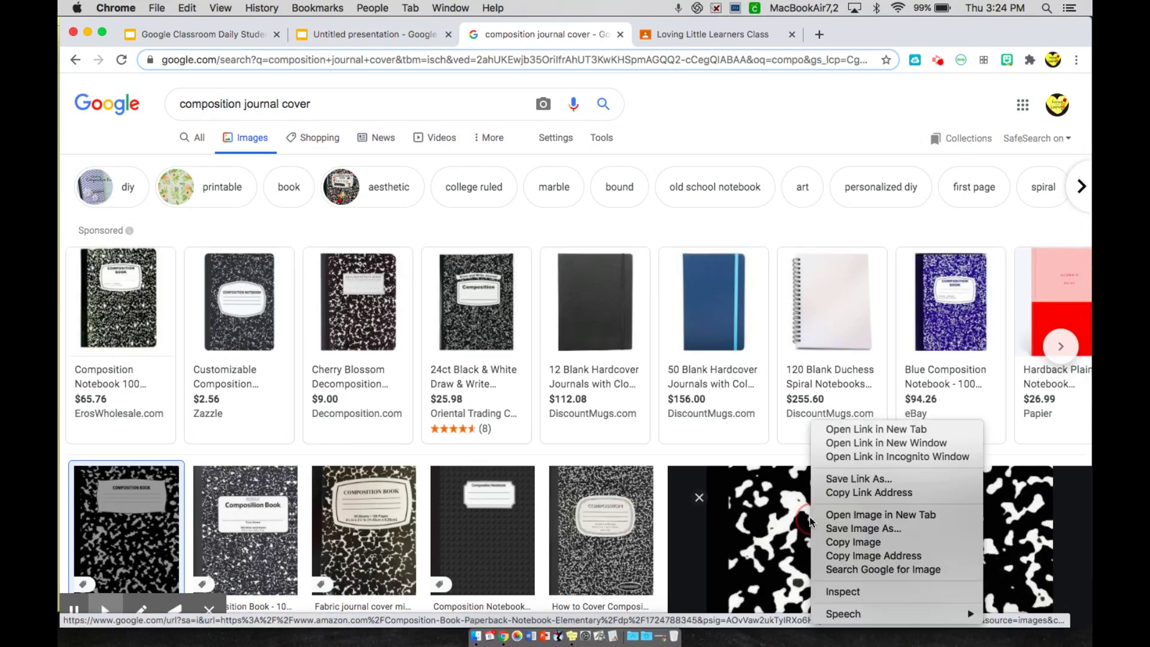
click(838, 542)
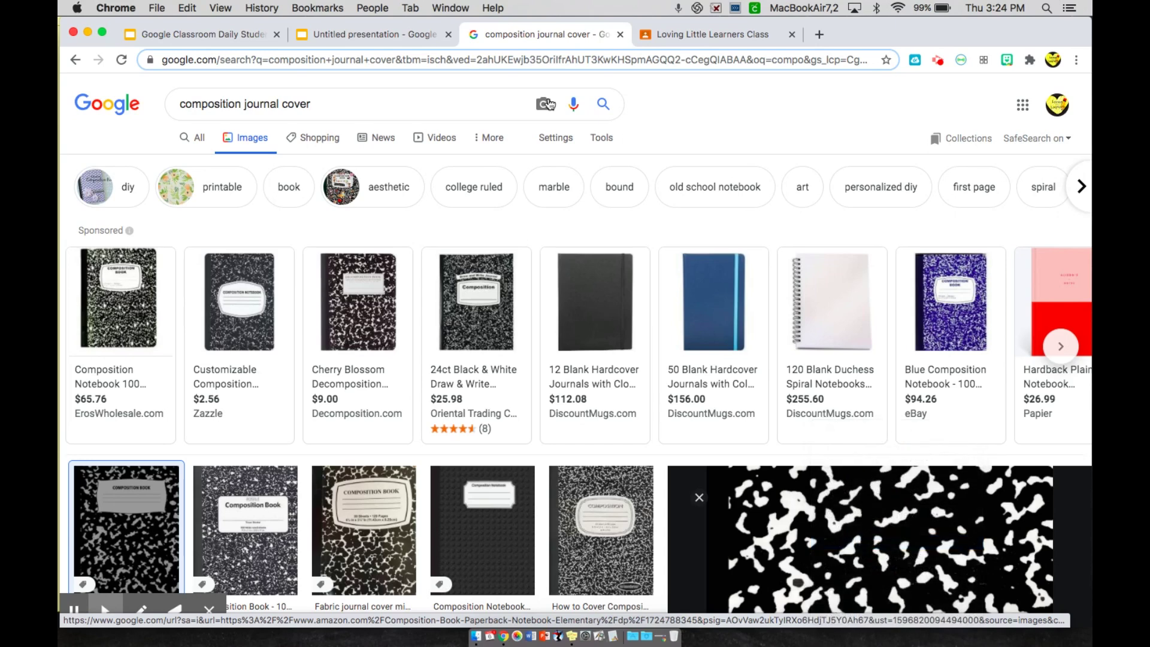
click(344, 28)
click(360, 260)
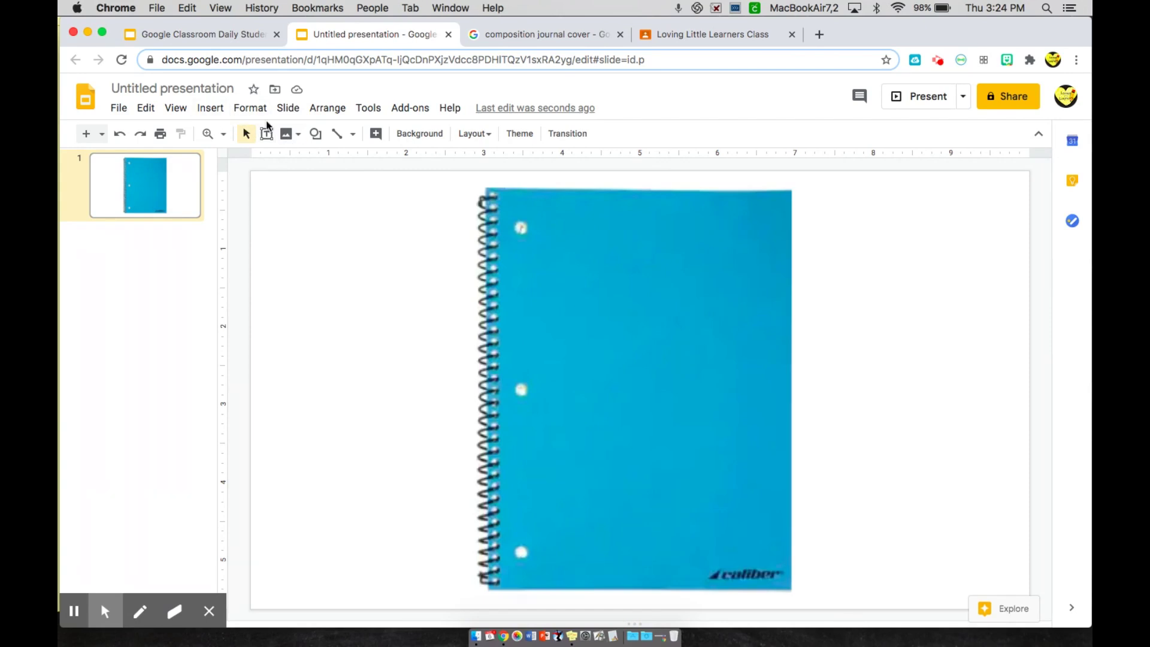
- Draw a rectangle label on the upper notebook cover and fill it yellow
click(316, 134)
mouse_move(345, 162)
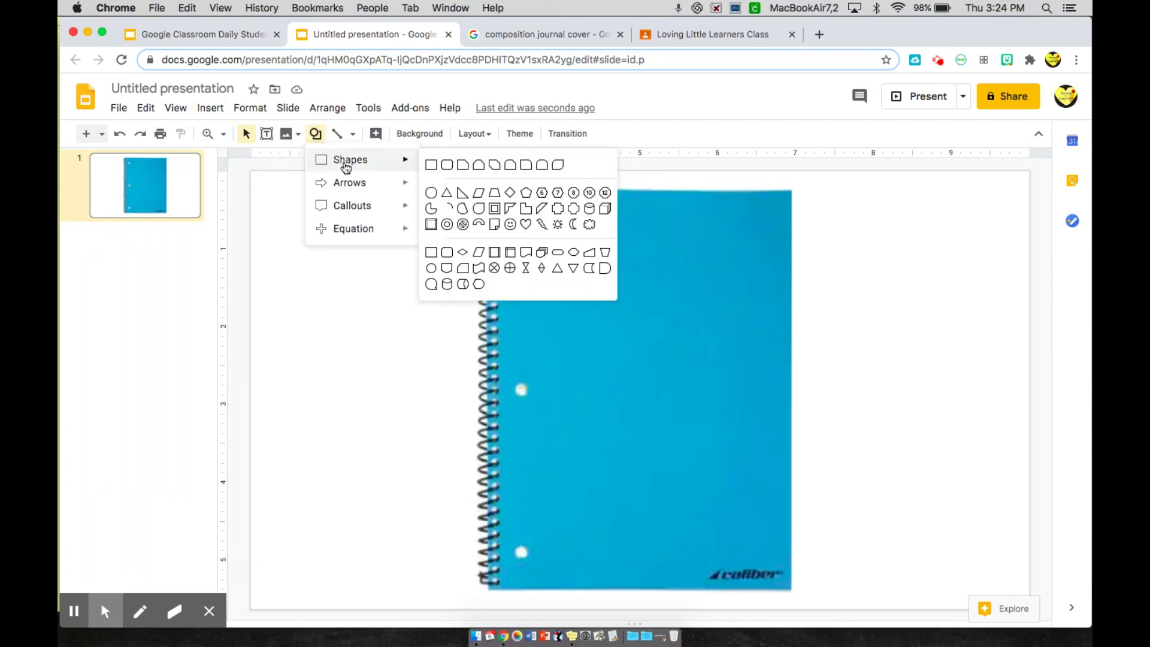
click(431, 164)
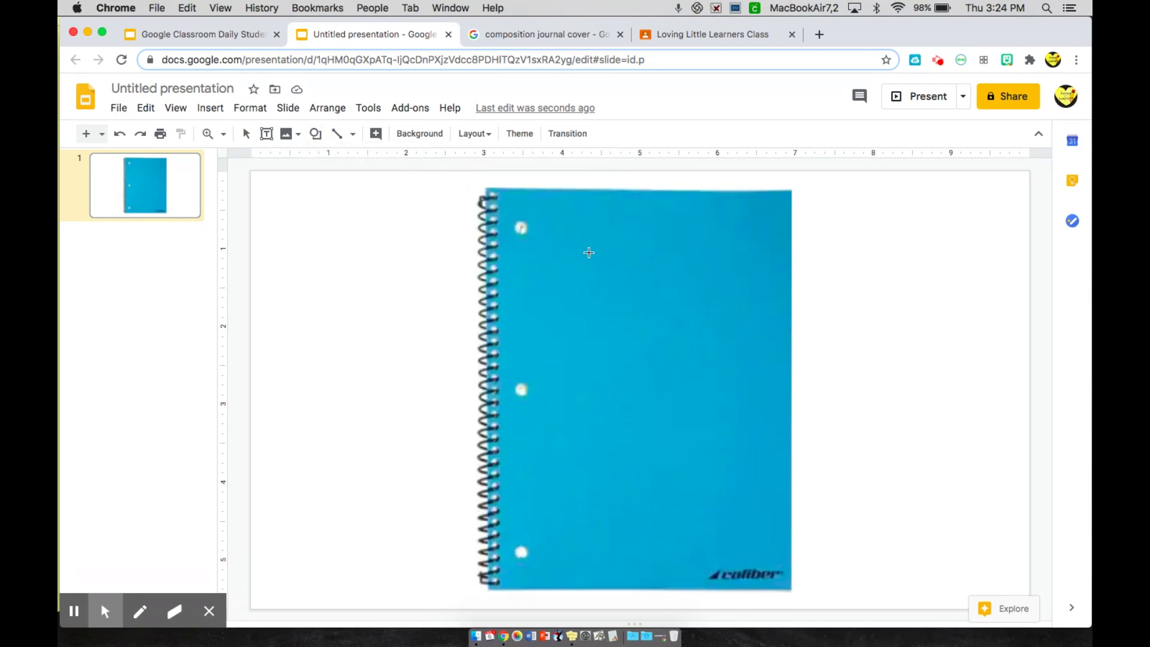
drag(559, 248, 624, 284)
drag(709, 354, 729, 358)
click(375, 134)
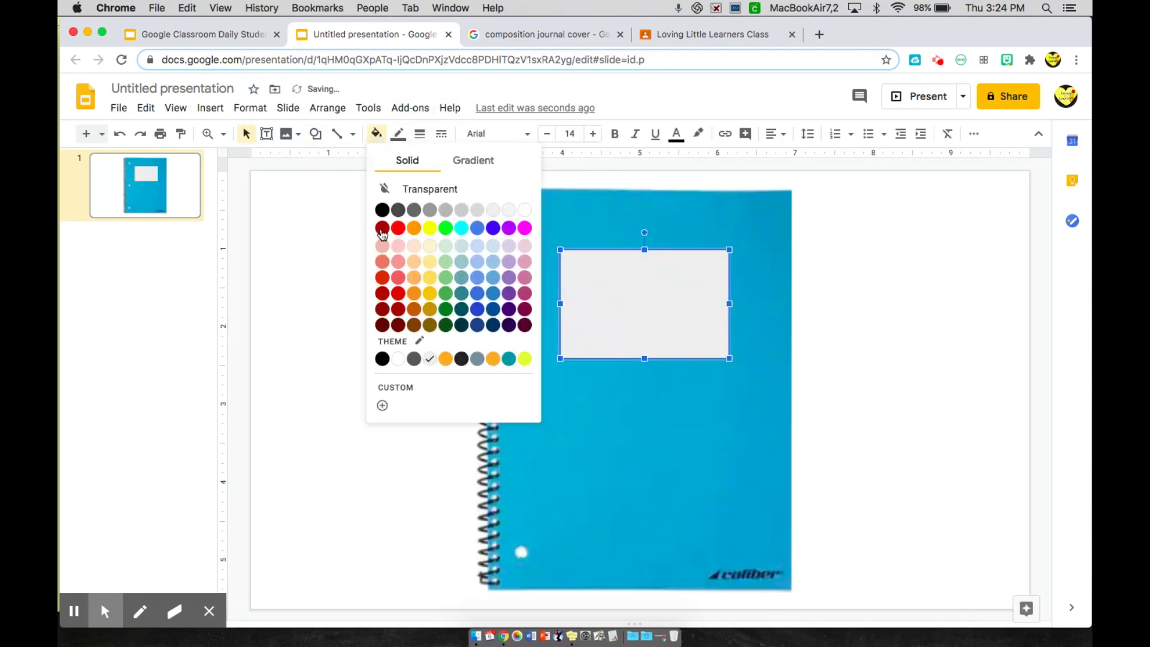
click(429, 228)
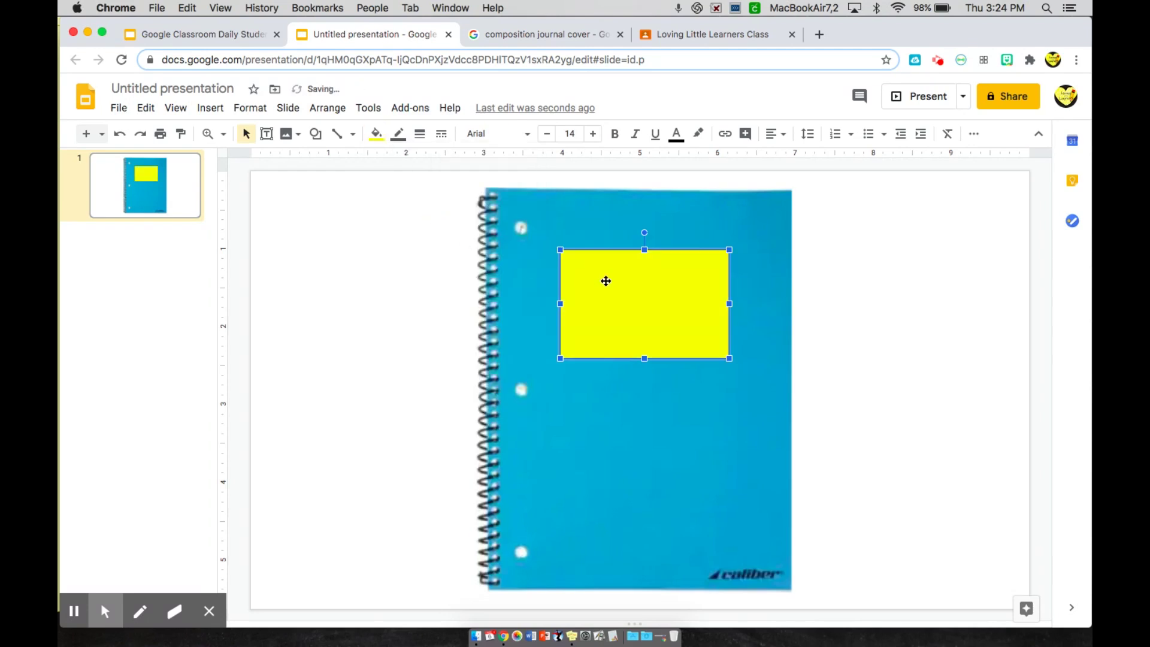
- Type "Monday's" and "Journal" on two lines inside the yellow label
double_click(606, 281)
text(Monday's)
key(Return)
text(Journal)
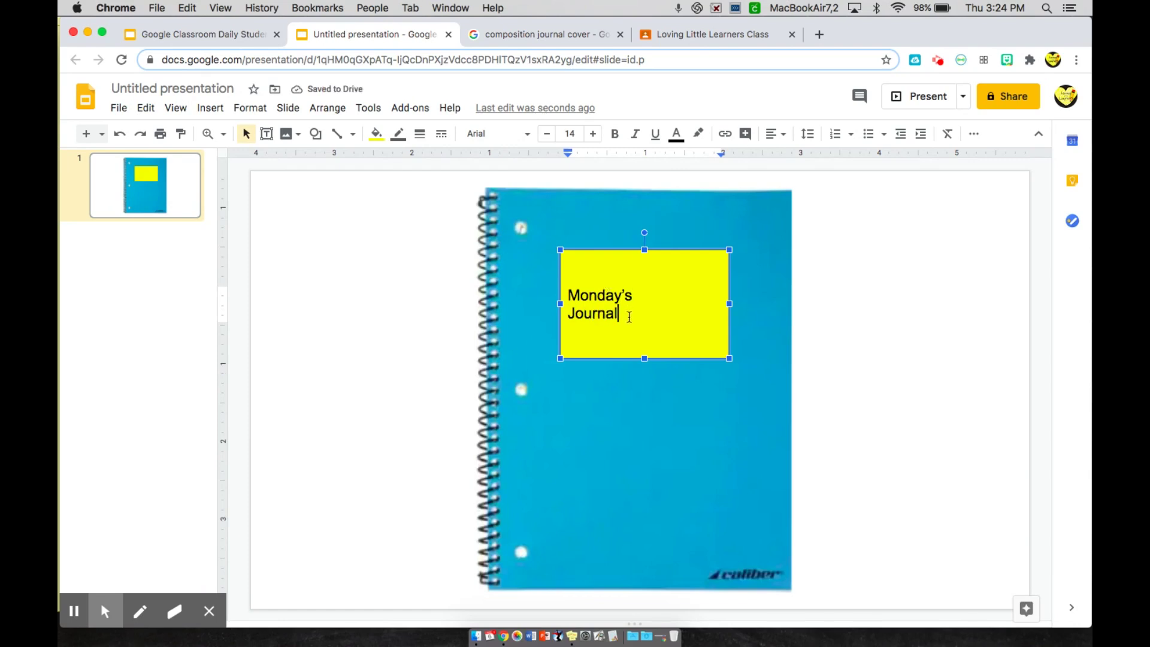
- Centre the Monday's Journal text, enlarge it to size 20, and set the font to Happy Monkey
drag(628, 318, 565, 286)
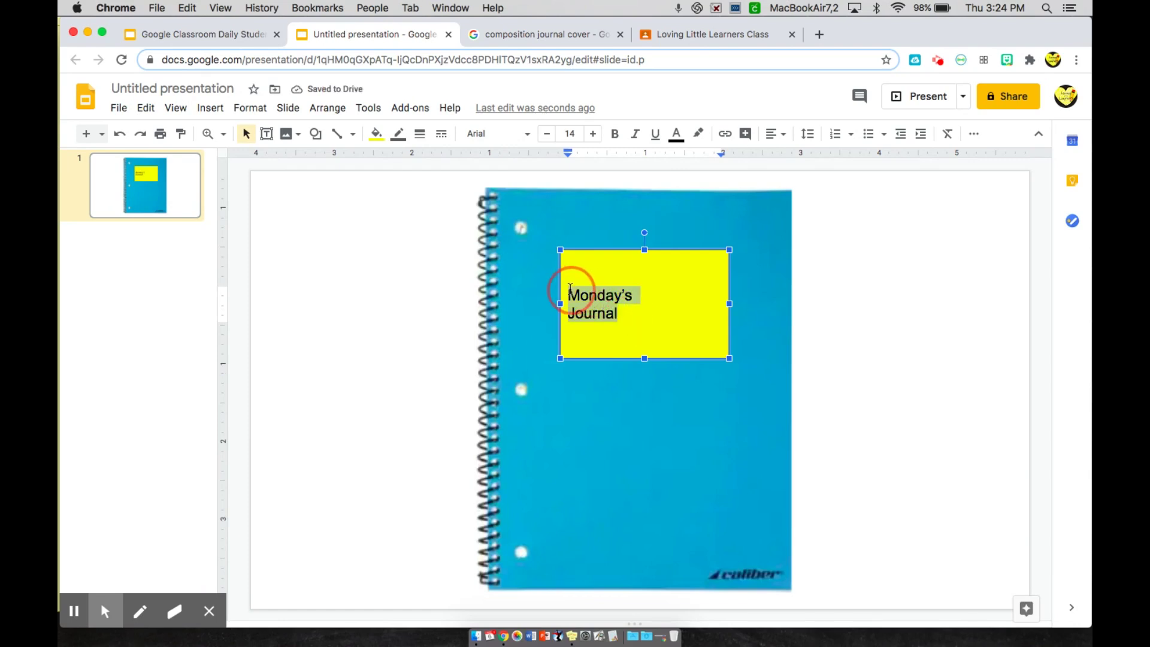
click(772, 134)
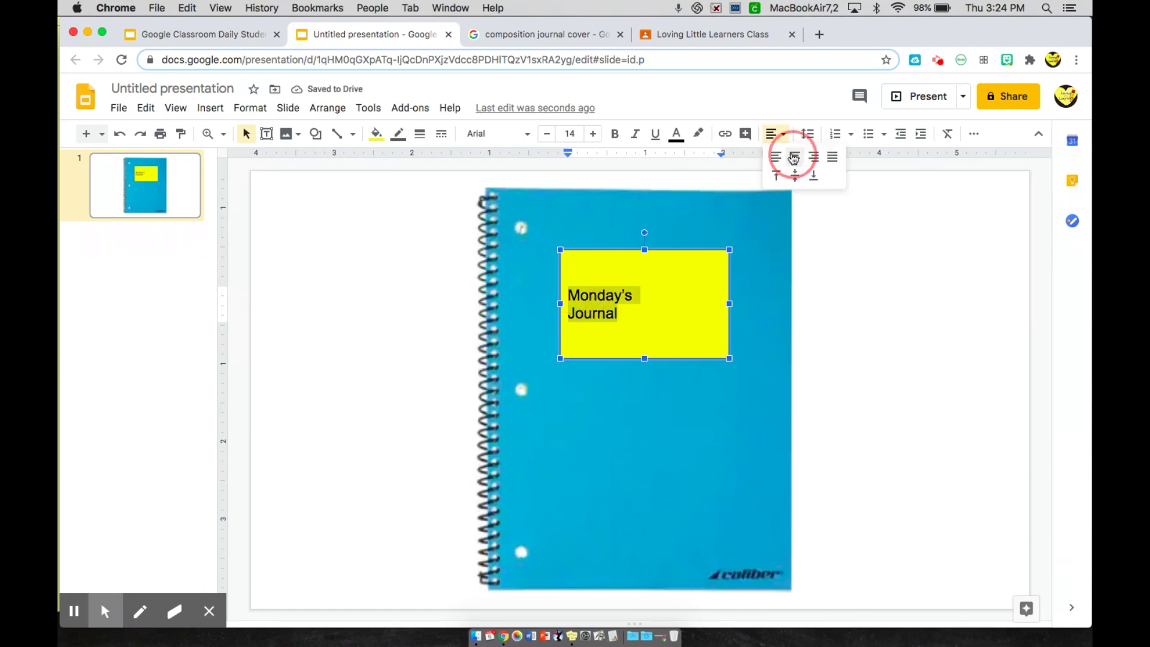
click(795, 156)
click(772, 134)
click(794, 176)
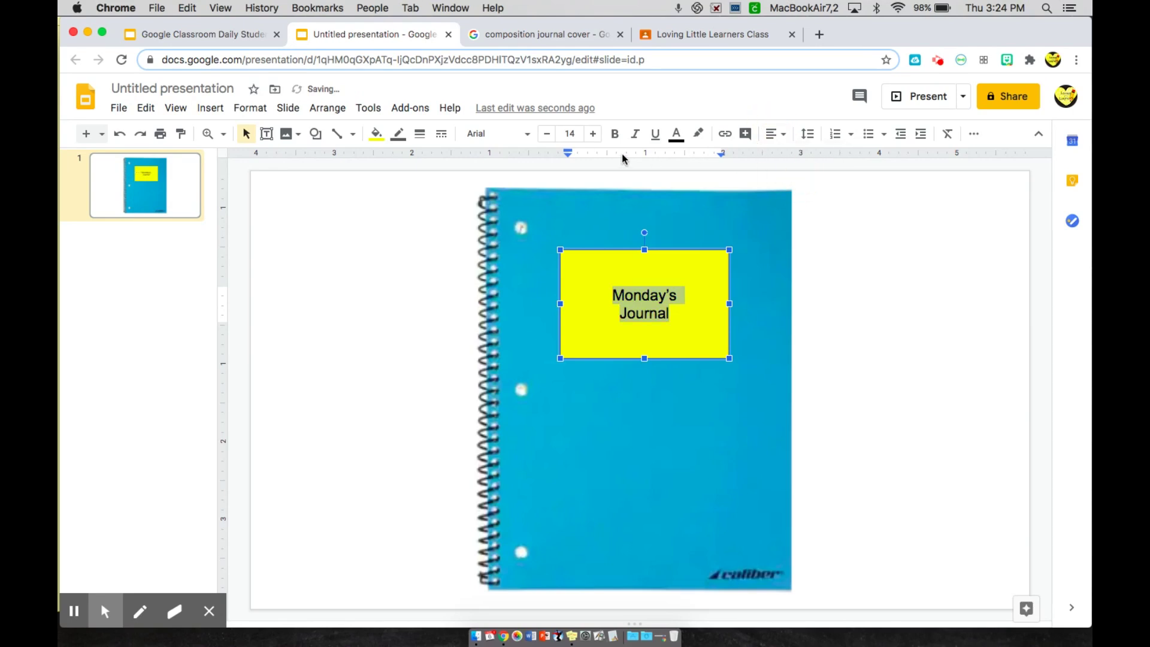
click(593, 134)
click(593, 134)
click(593, 133)
click(593, 133)
click(593, 133)
click(593, 134)
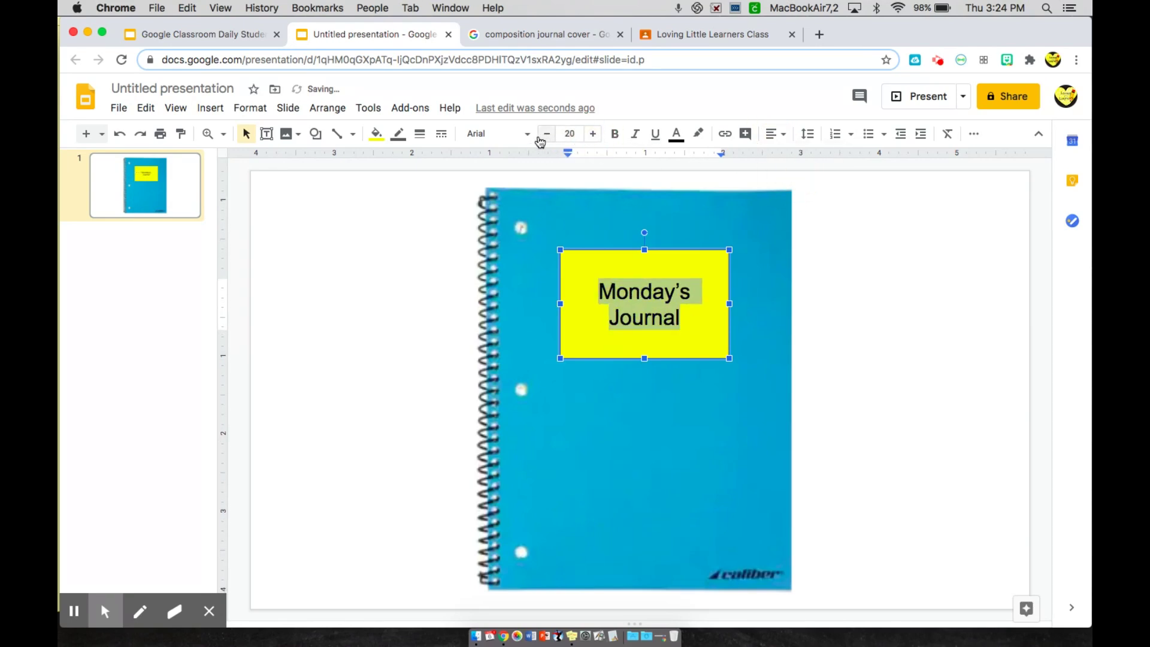
click(497, 134)
click(530, 284)
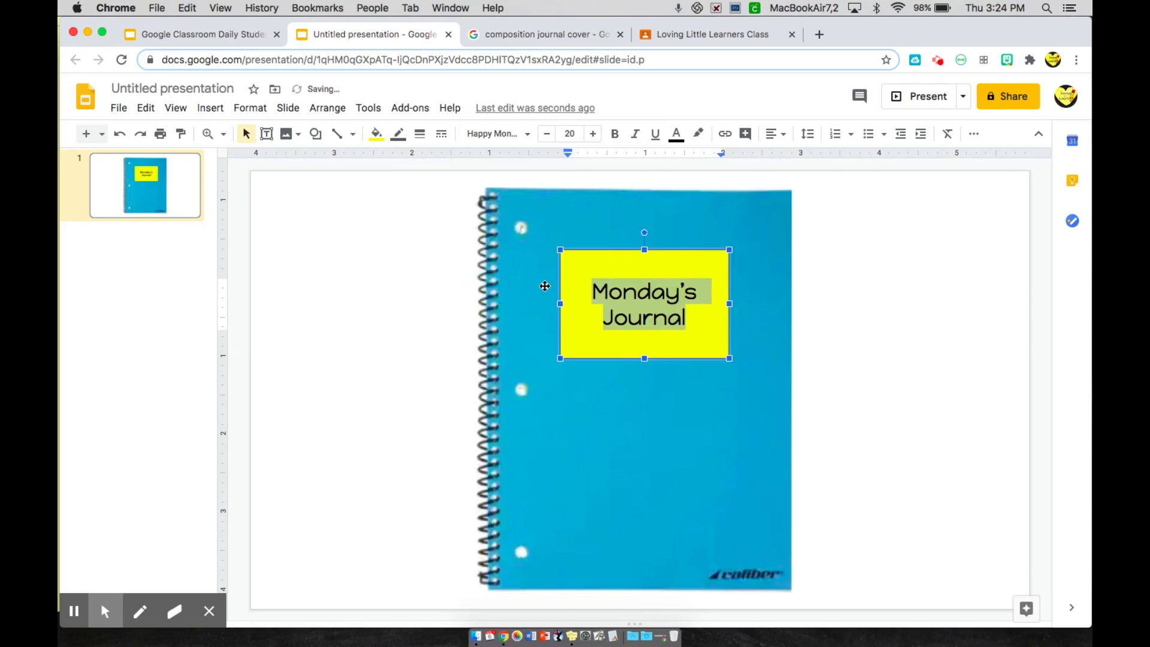
- Add "August 24, 2020" on a new line below Journal and shrink it to size 14
click(711, 328)
key(Return)
text(August)
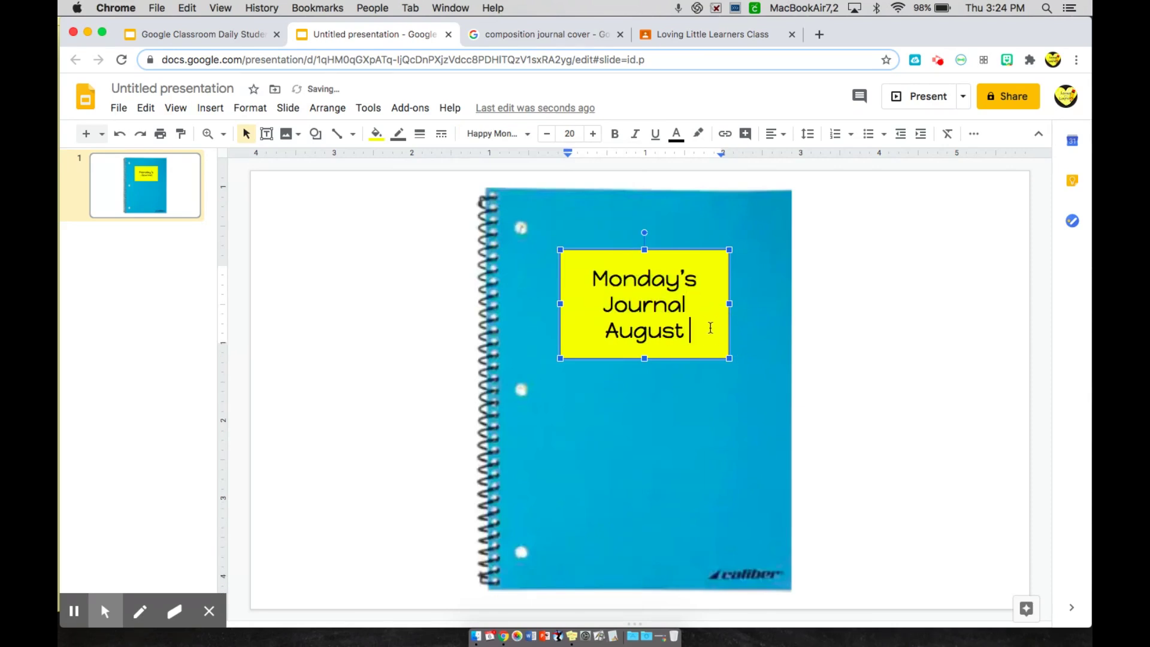
text( 24, 2020)
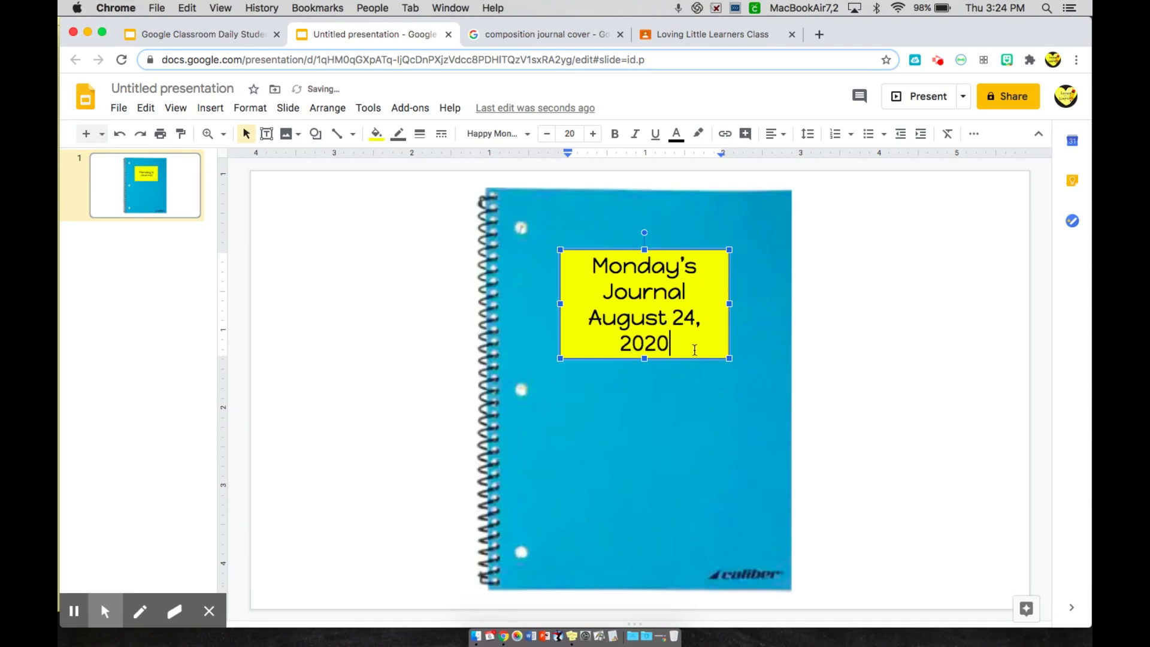
drag(694, 350, 593, 327)
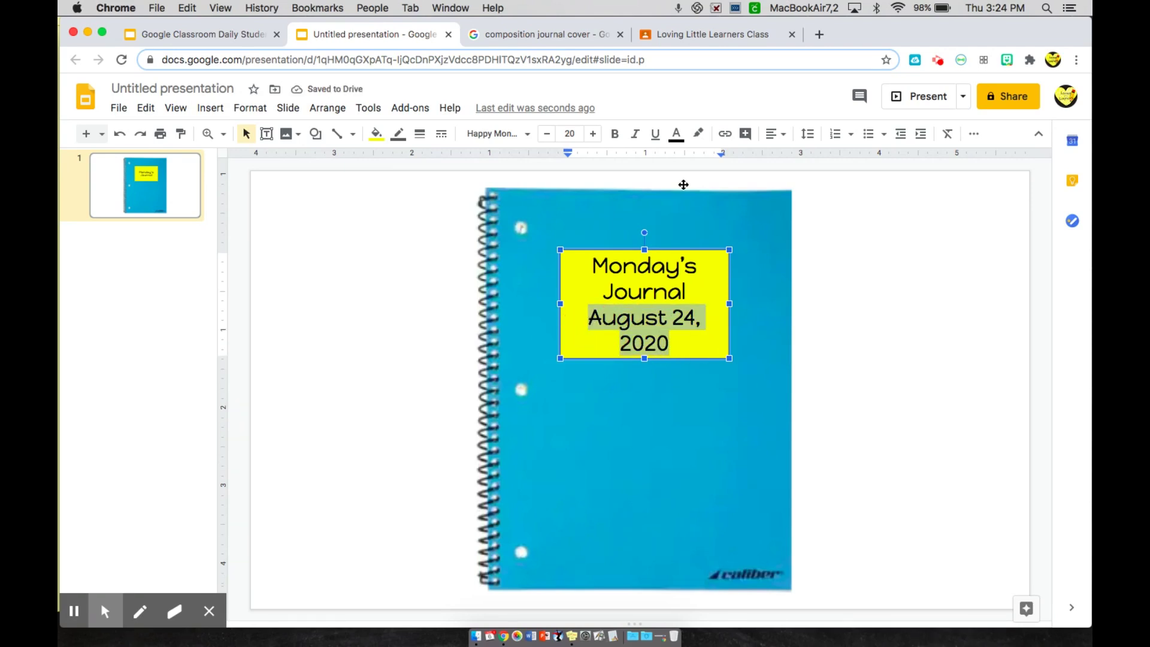
click(547, 134)
click(547, 133)
click(547, 133)
click(547, 134)
click(546, 134)
click(547, 134)
click(547, 134)
click(832, 322)
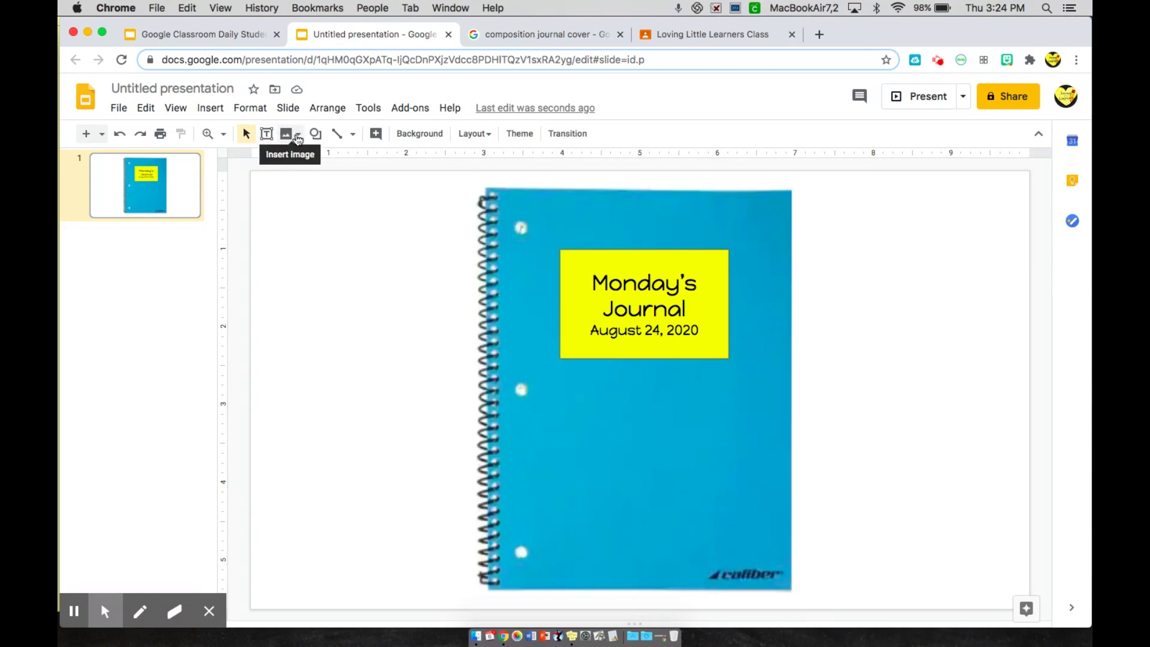
- Pick the Rectangle shape again to draw a second shape
click(315, 133)
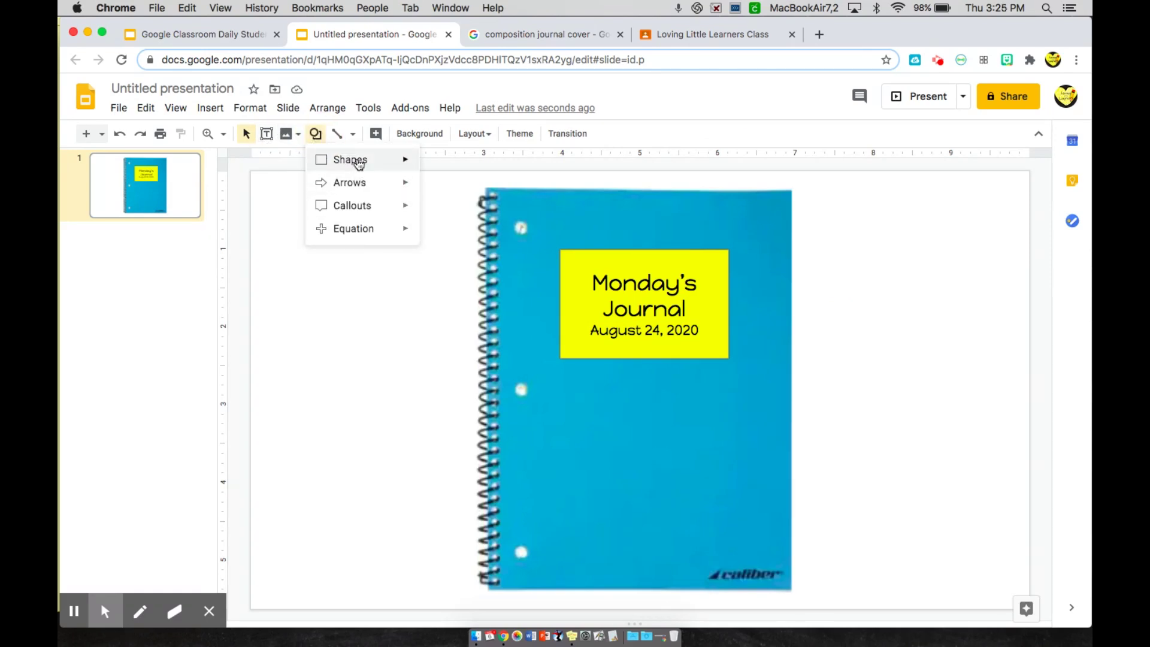
mouse_move(359, 160)
click(431, 164)
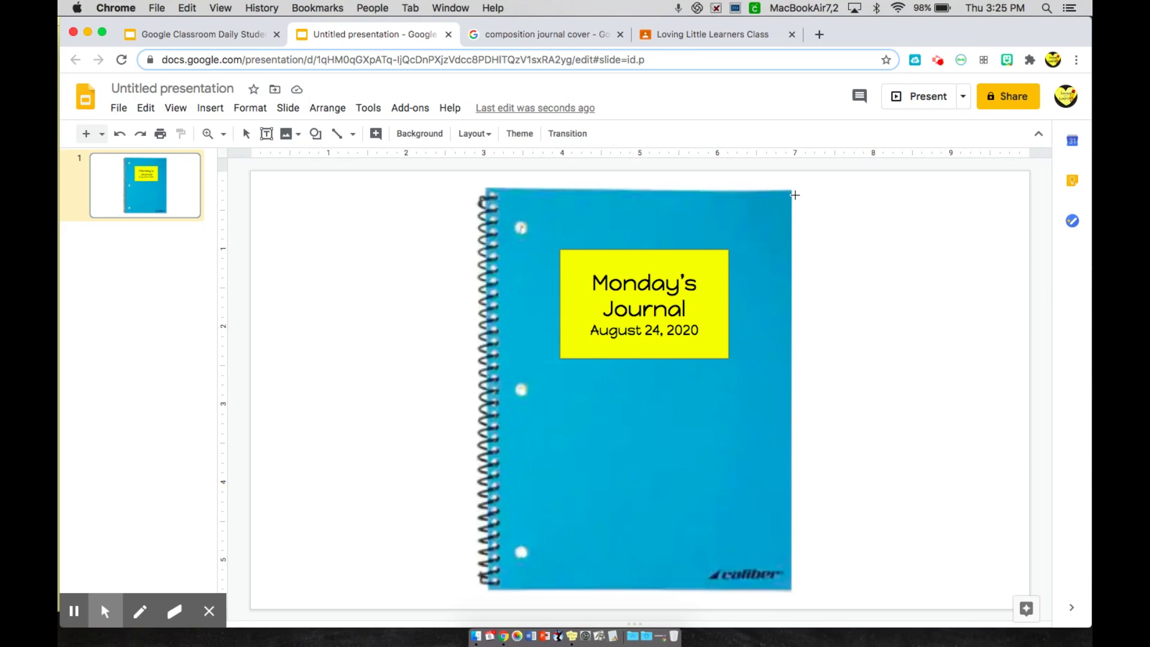